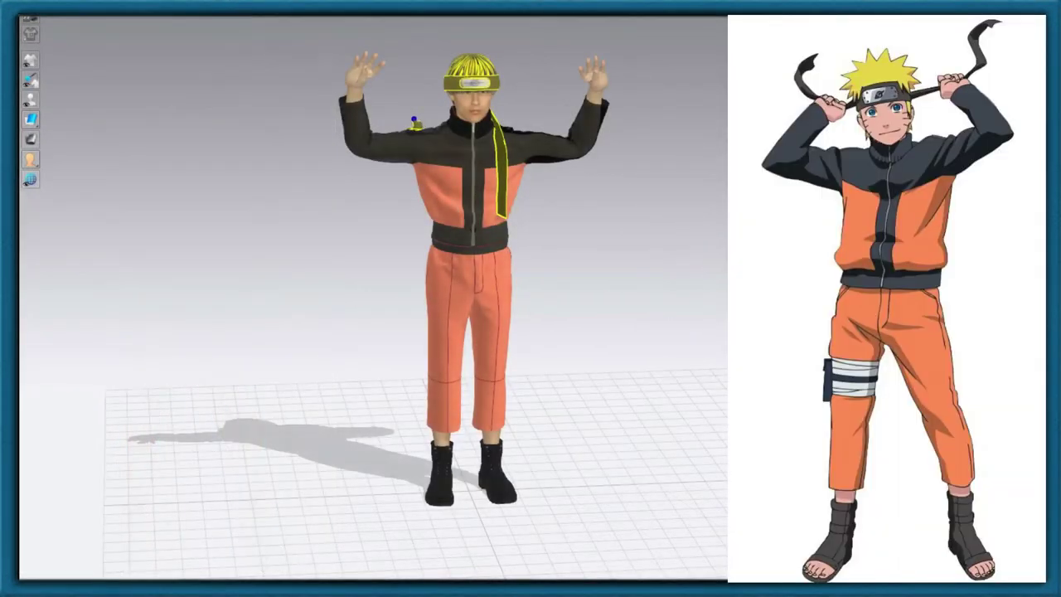
# - With simulation running, drag the headband tail's end between the raised hand, jacket front, belt and collar
pyautogui.moveTo(409, 149); pyautogui.dragTo(354, 141)
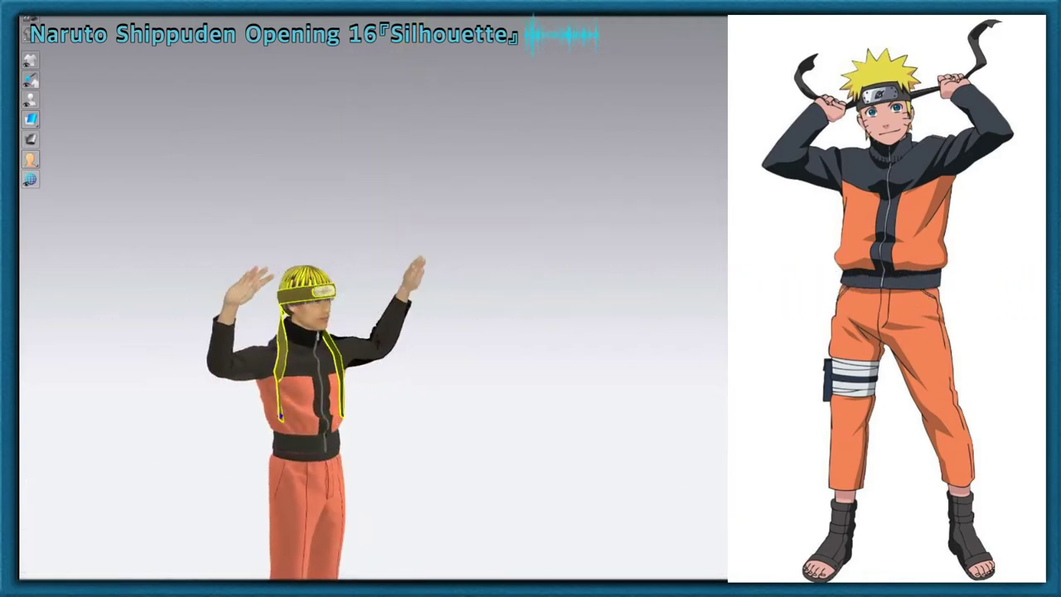
pyautogui.moveTo(279, 378); pyautogui.dragTo(270, 396)
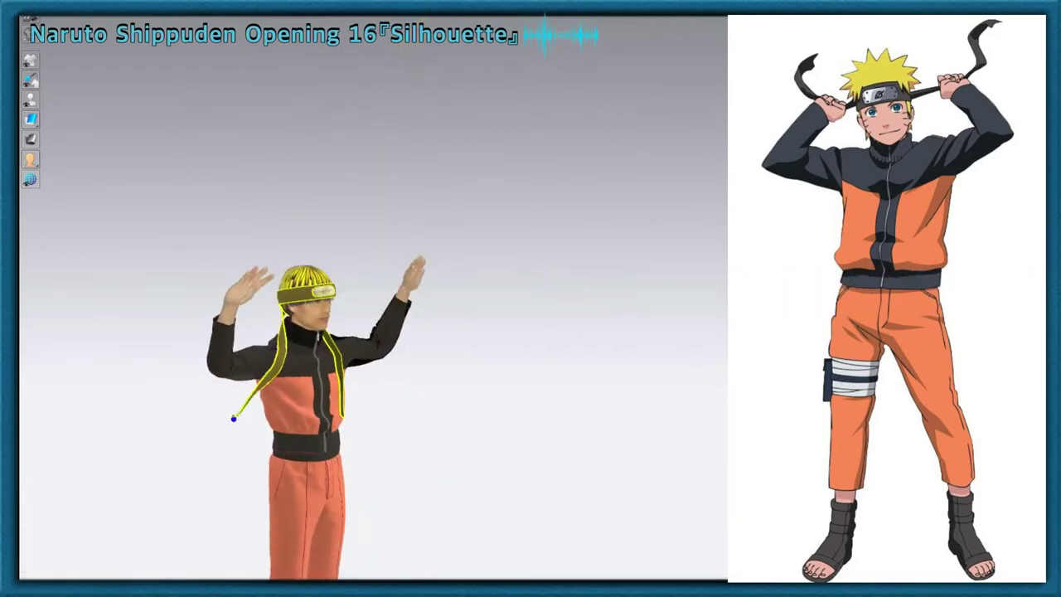
pyautogui.moveTo(209, 471); pyautogui.dragTo(307, 450)
pyautogui.moveTo(262, 325); pyautogui.dragTo(301, 354)
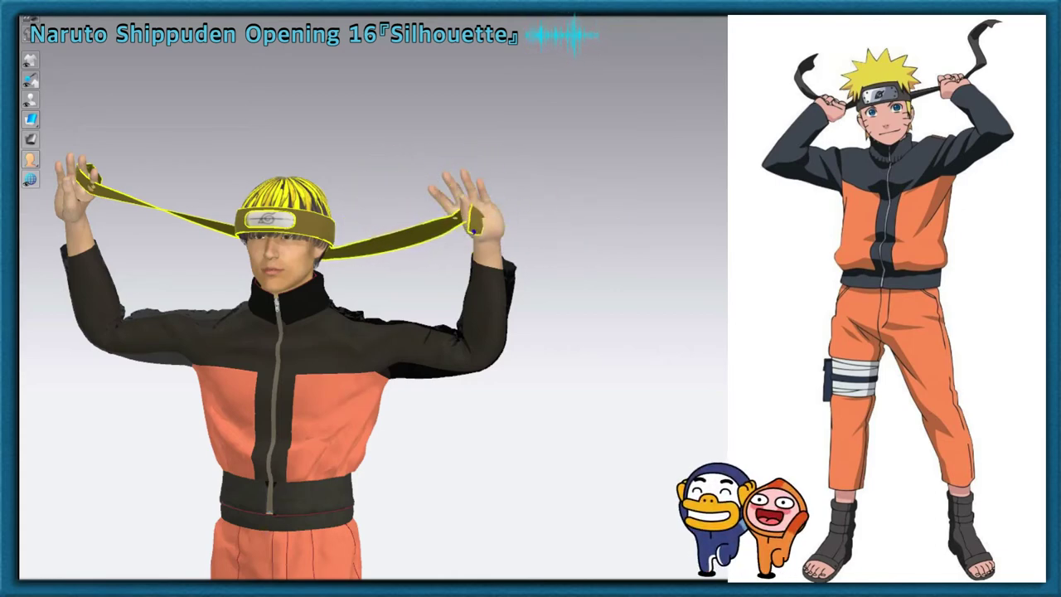
# - While simulating, pull the left headband tail off the chest, up and out to the left at head height
pyautogui.moveTo(241, 223)
pyautogui.mouseDown()
pyautogui.moveTo(188, 151)
pyautogui.moveTo(236, 240)
pyautogui.mouseUp()
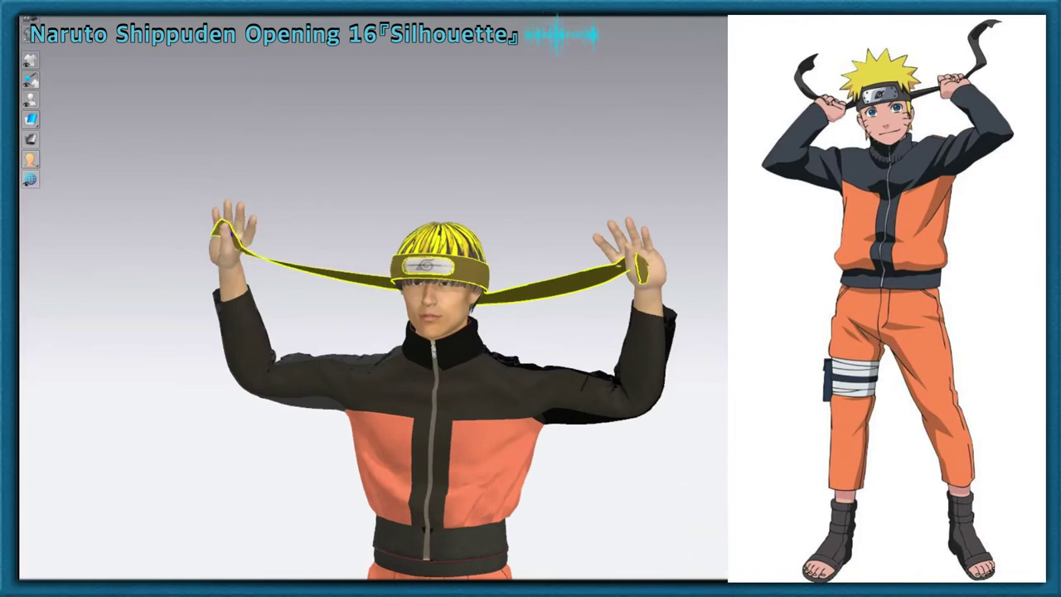
pyautogui.moveTo(331, 356); pyautogui.dragTo(171, 171)
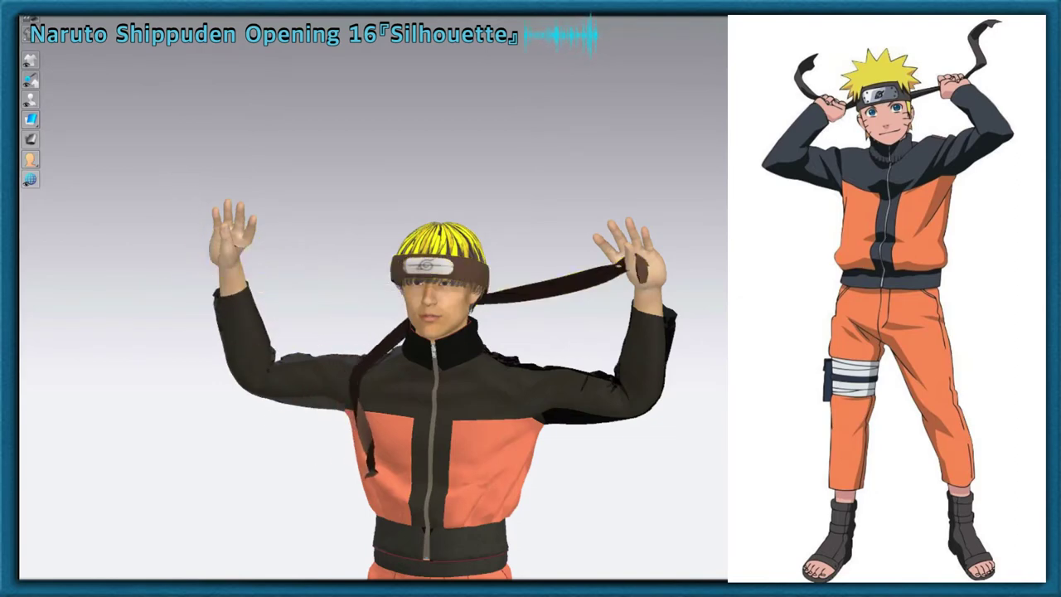
pyautogui.moveTo(358, 468)
pyautogui.mouseDown()
pyautogui.moveTo(172, 219)
pyautogui.moveTo(165, 269)
pyautogui.moveTo(260, 351)
pyautogui.mouseUp()
pyautogui.moveTo(332, 448); pyautogui.dragTo(180, 210)
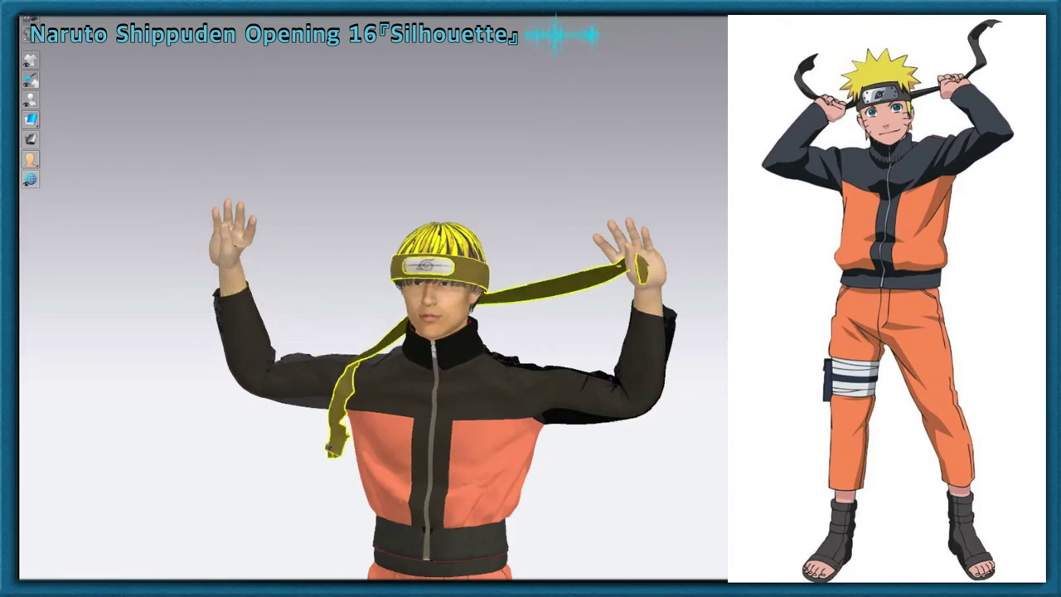
pyautogui.moveTo(222, 146)
pyautogui.mouseDown()
pyautogui.moveTo(162, 188)
pyautogui.moveTo(165, 213)
pyautogui.moveTo(178, 181)
pyautogui.mouseUp()
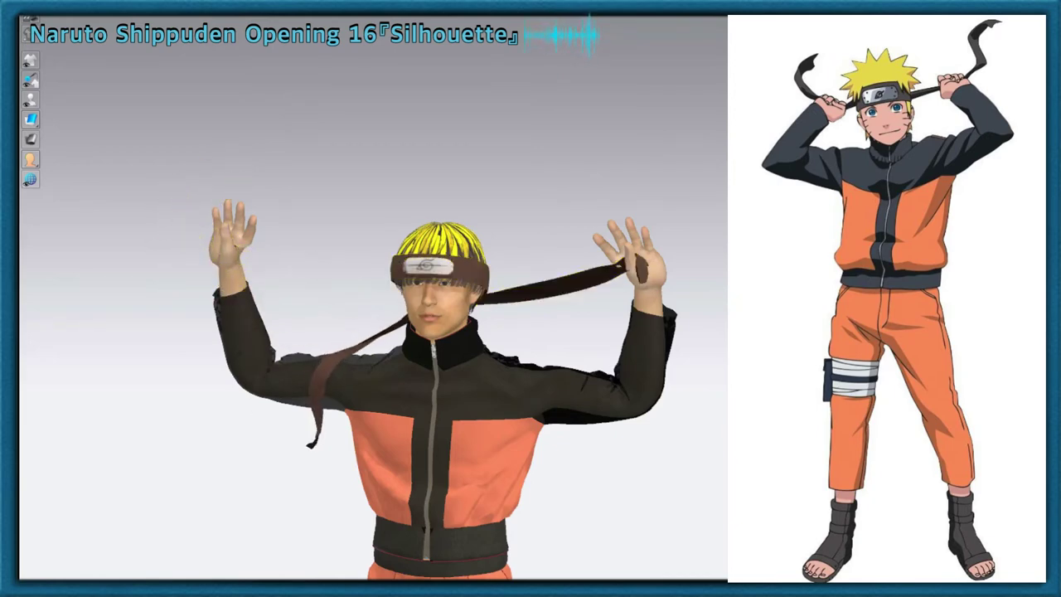
pyautogui.moveTo(235, 399)
pyautogui.mouseDown()
pyautogui.moveTo(203, 320)
pyautogui.moveTo(200, 238)
pyautogui.mouseUp()
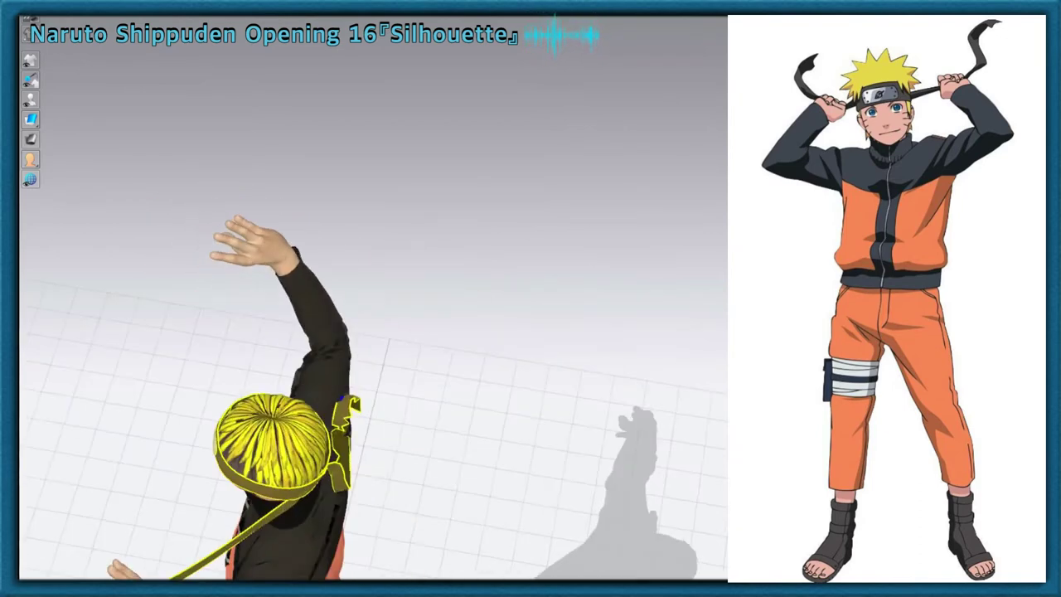
# - Repeatedly drag the fallen left tail up the arm and lay it onto the raised left hand
pyautogui.moveTo(356, 398); pyautogui.dragTo(226, 250)
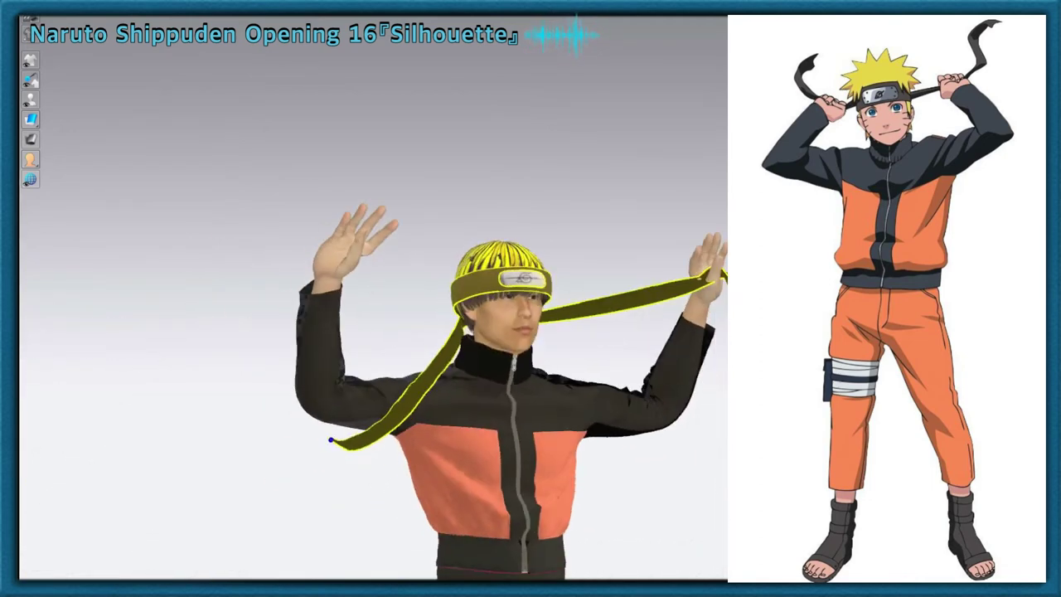
pyautogui.moveTo(386, 402); pyautogui.dragTo(226, 230)
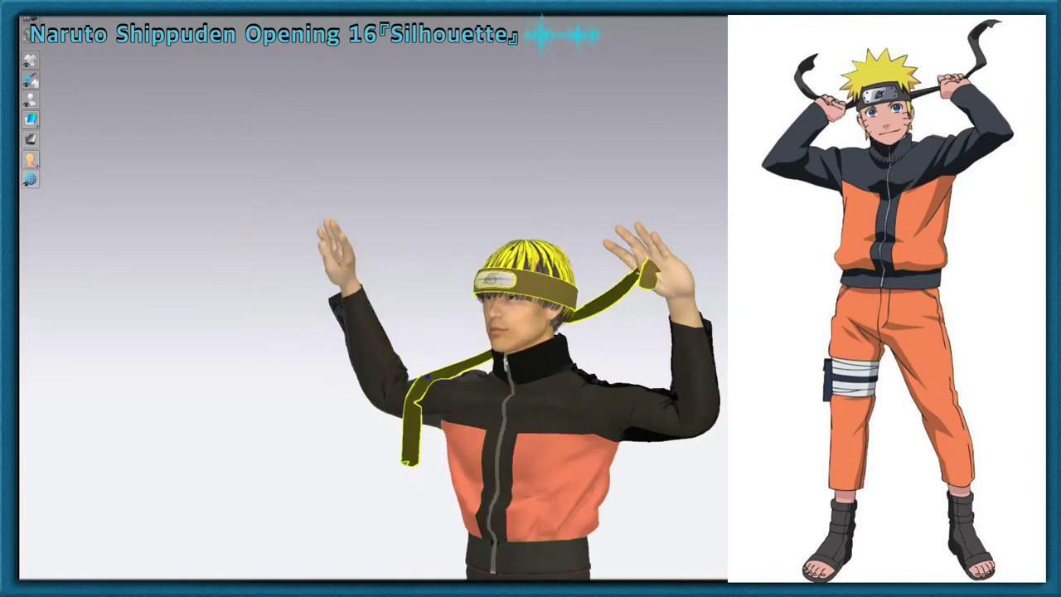
pyautogui.moveTo(419, 464); pyautogui.dragTo(304, 232)
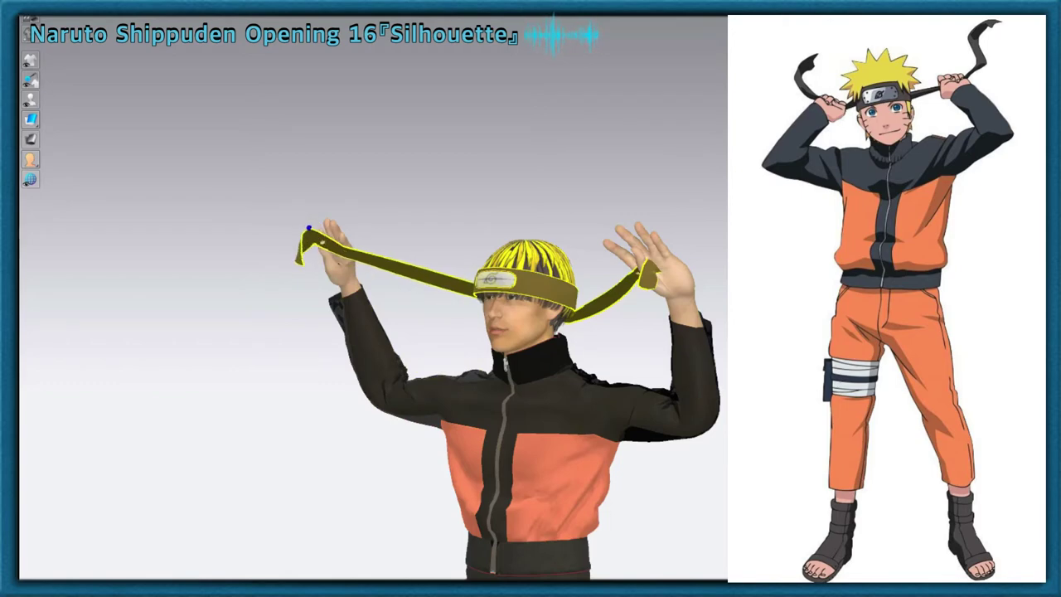
pyautogui.moveTo(315, 231)
pyautogui.mouseDown()
pyautogui.moveTo(352, 234)
pyautogui.moveTo(373, 258)
pyautogui.mouseUp()
pyautogui.moveTo(397, 177); pyautogui.dragTo(317, 208)
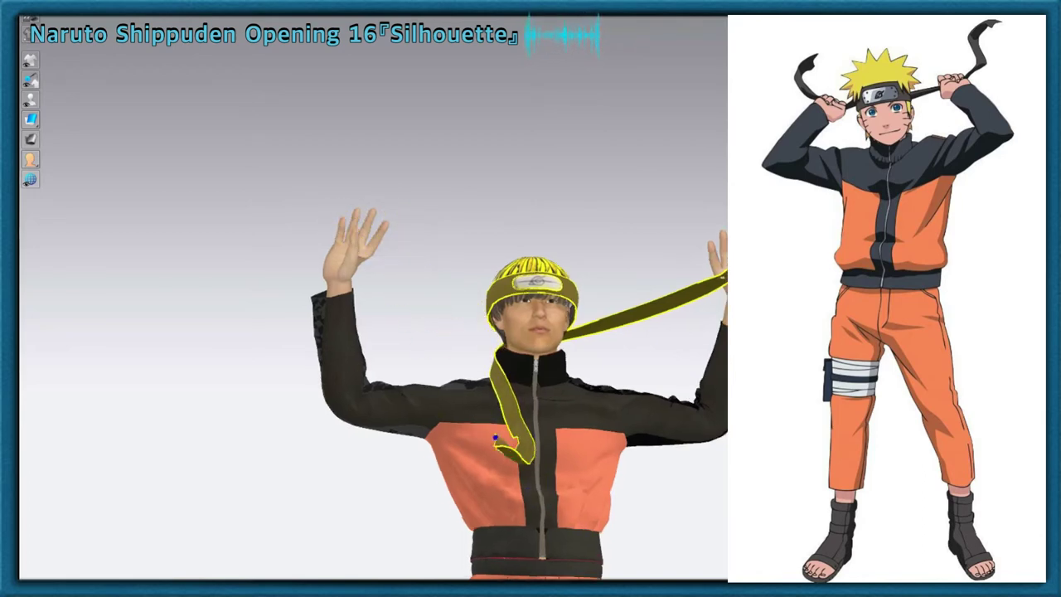
pyautogui.moveTo(502, 448); pyautogui.dragTo(362, 246)
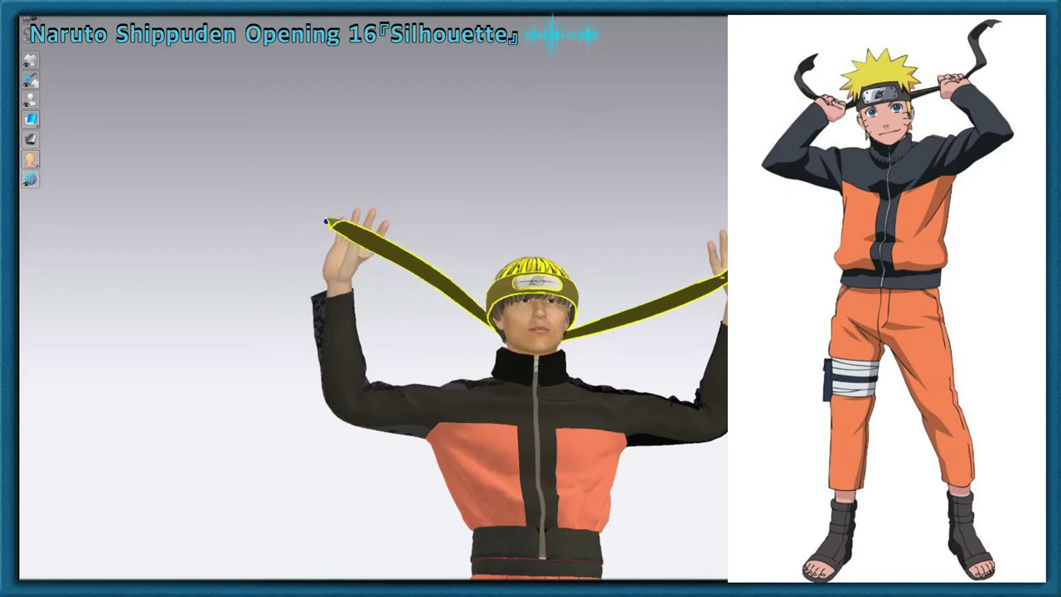
pyautogui.moveTo(326, 221); pyautogui.dragTo(326, 221)
pyautogui.moveTo(530, 431); pyautogui.dragTo(378, 255)
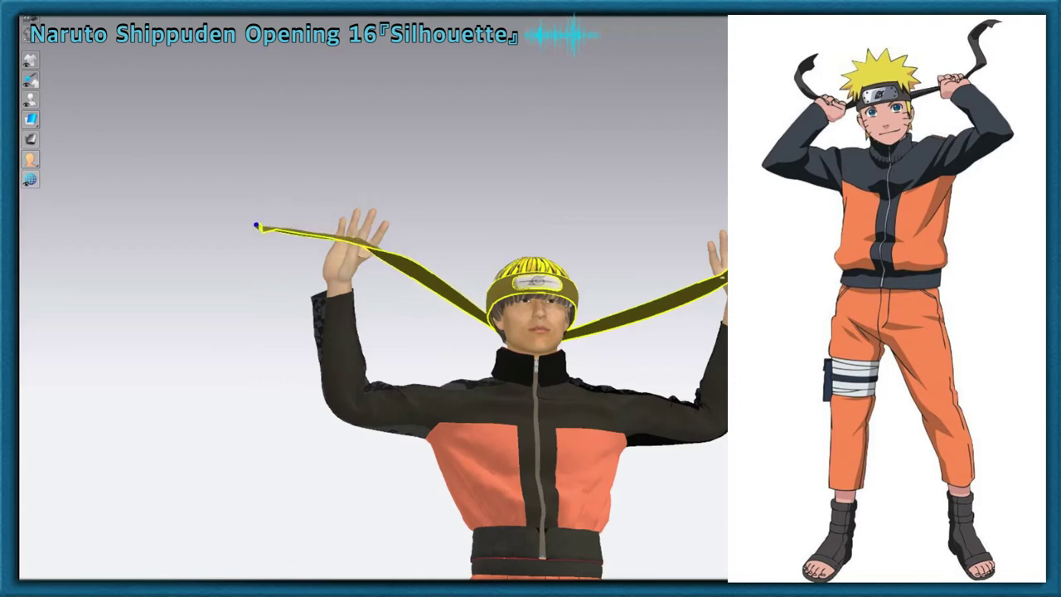
pyautogui.moveTo(286, 261); pyautogui.dragTo(331, 253)
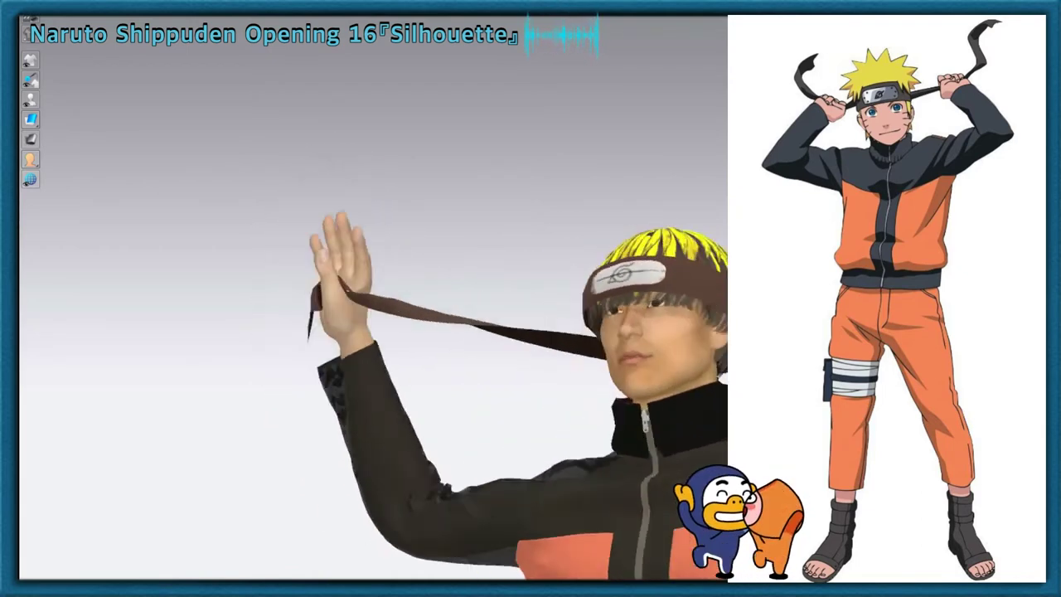
# - Lift the left tail off the raised hand, drape it back over the hand, then raise its end again
pyautogui.moveTo(295, 240); pyautogui.dragTo(265, 143)
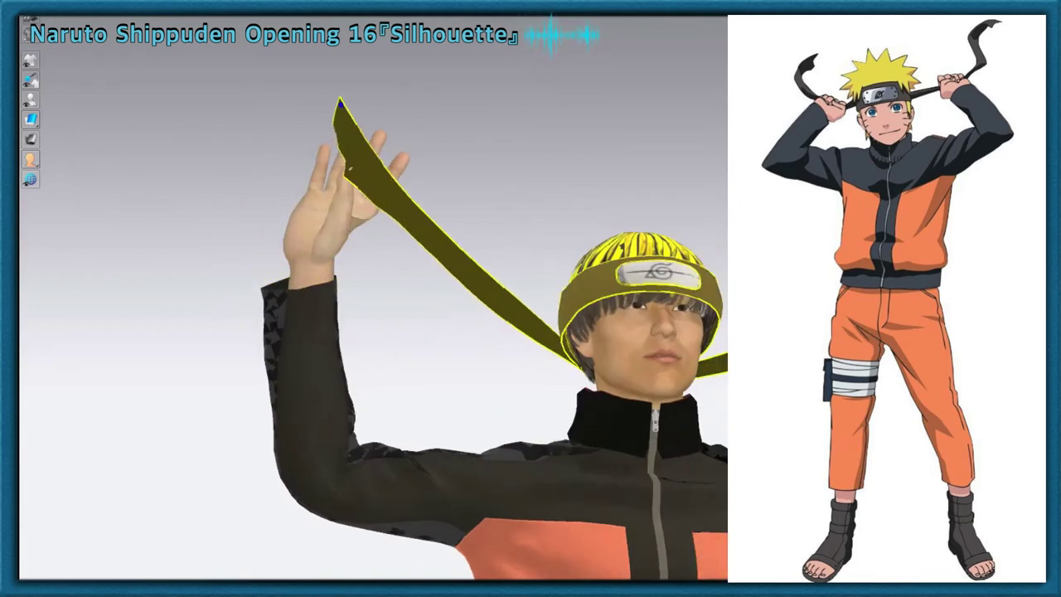
pyautogui.moveTo(265, 143); pyautogui.dragTo(272, 124)
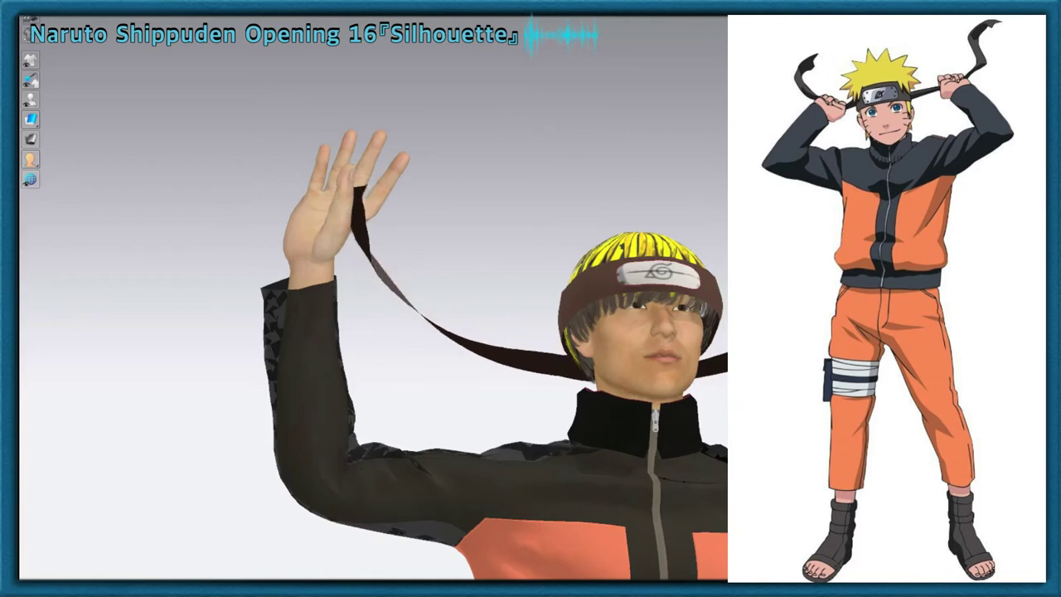
pyautogui.moveTo(407, 497)
pyautogui.mouseDown()
pyautogui.moveTo(383, 325)
pyautogui.moveTo(320, 147)
pyautogui.moveTo(265, 163)
pyautogui.moveTo(241, 206)
pyautogui.mouseUp()
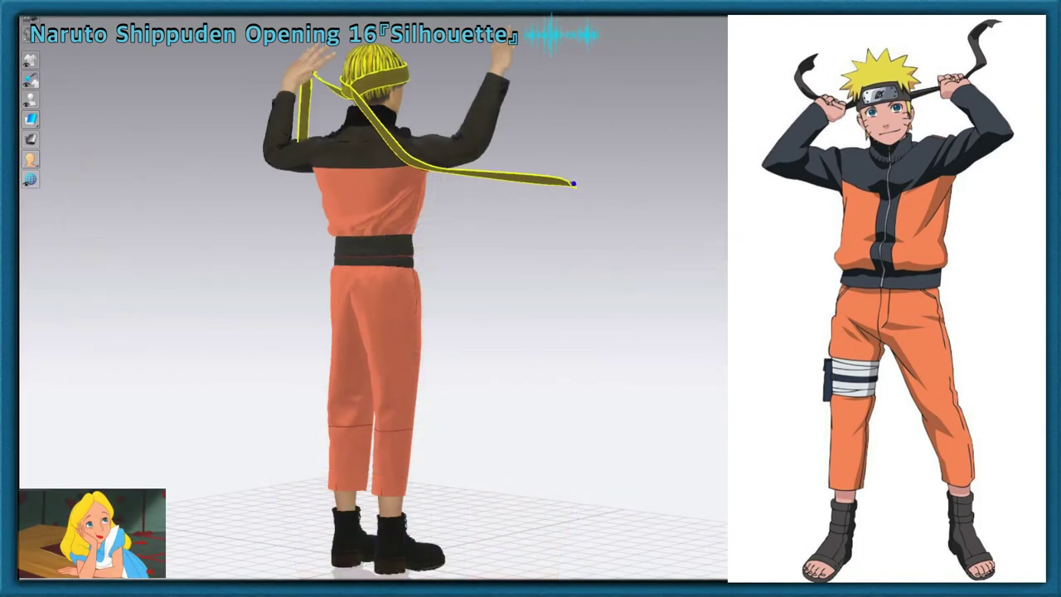
# - Pull a headband tail from the belt up past the shoulder to sit beside the raised left hand
pyautogui.moveTo(385, 244); pyautogui.dragTo(426, 116)
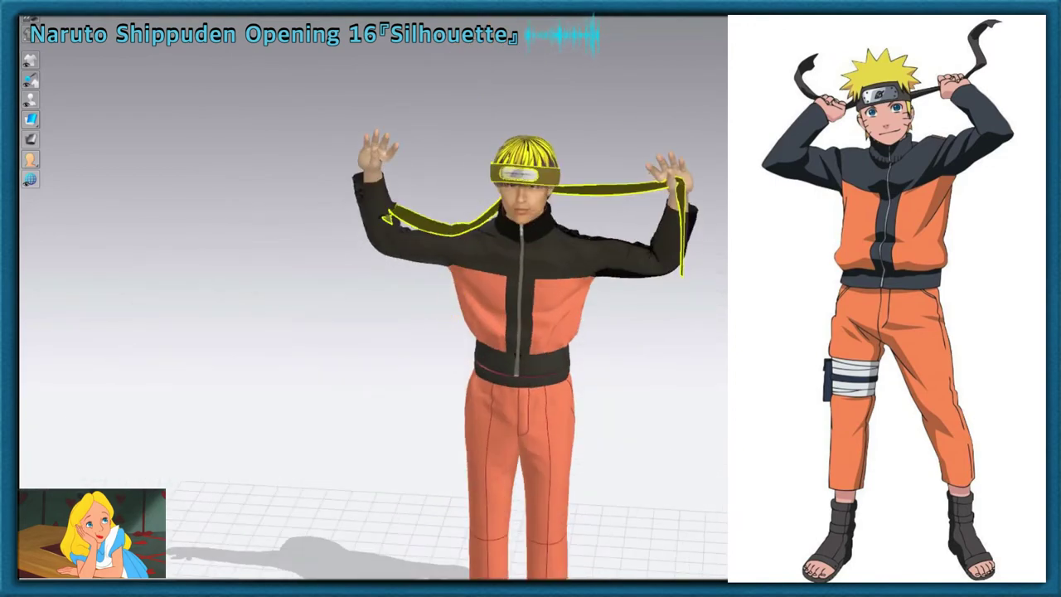
pyautogui.moveTo(384, 218)
pyautogui.mouseDown()
pyautogui.moveTo(344, 130)
pyautogui.moveTo(304, 166)
pyautogui.mouseUp()
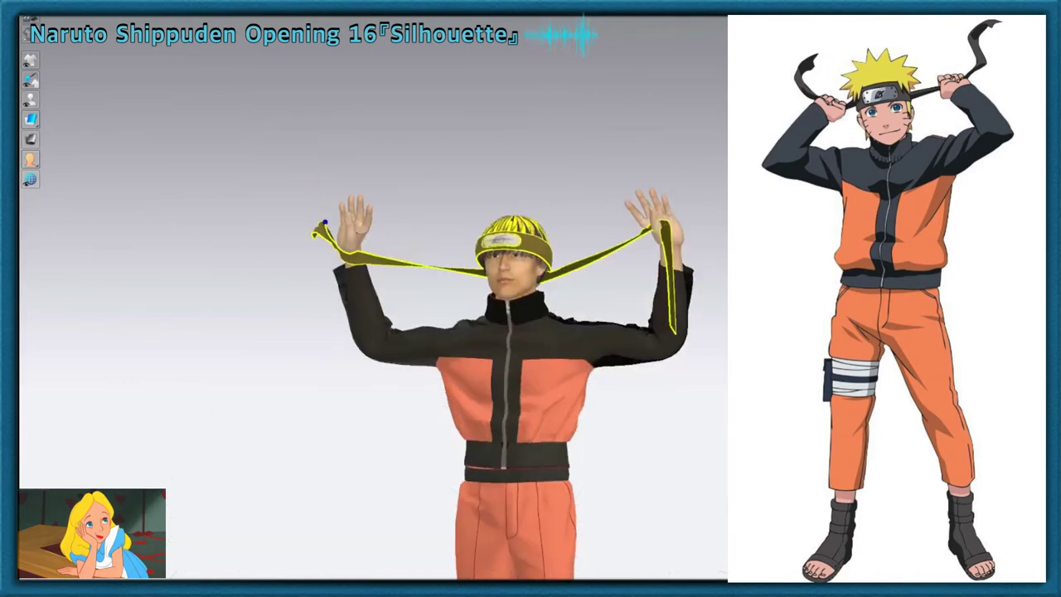
pyautogui.moveTo(355, 292); pyautogui.dragTo(332, 212)
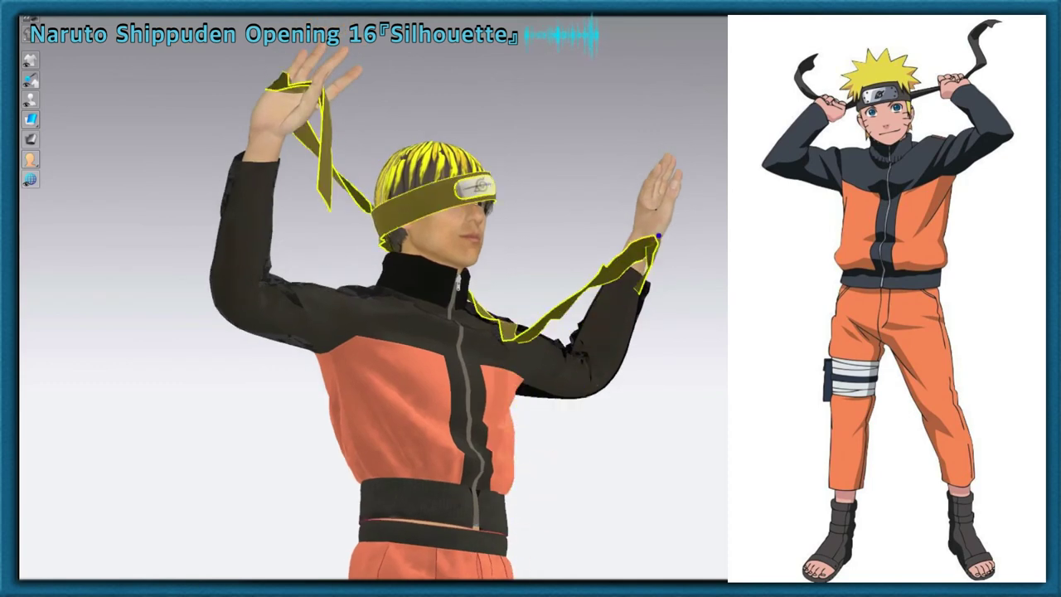
# - In a zoomed front view, drape the right headband tail over the avatar's raised right hand
pyautogui.moveTo(659, 237)
pyautogui.mouseDown()
pyautogui.moveTo(685, 187)
pyautogui.moveTo(688, 129)
pyautogui.mouseUp()
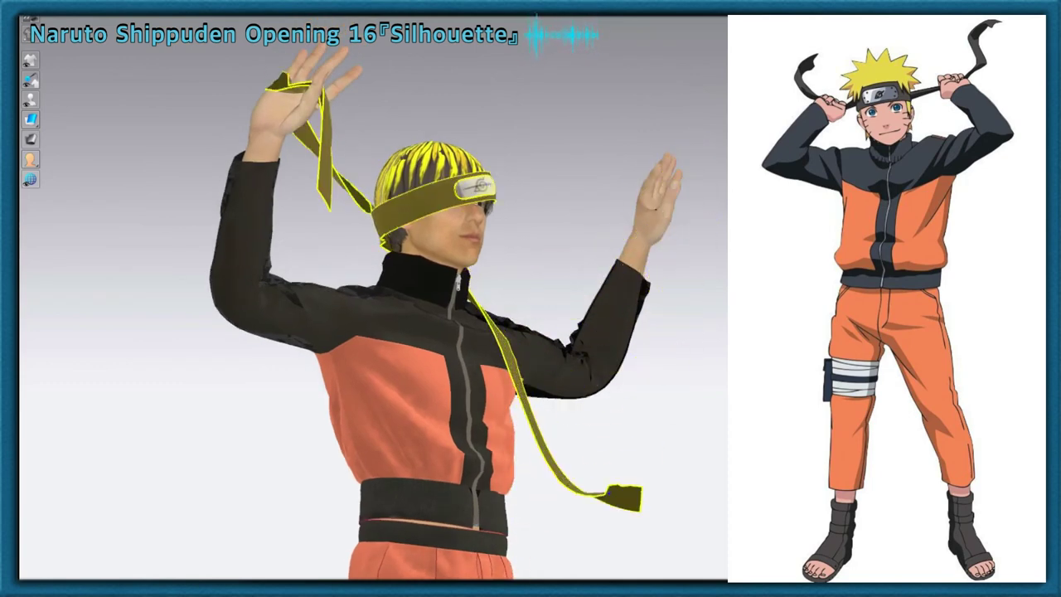
pyautogui.scroll(-5, 457, 472)
pyautogui.click(457, 473)
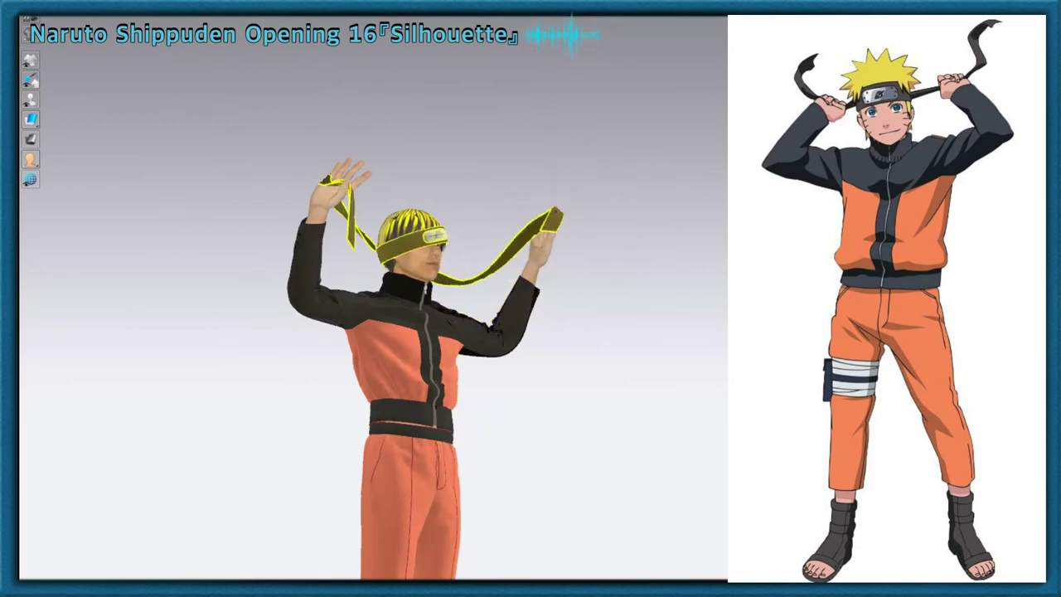
pyautogui.press('2')
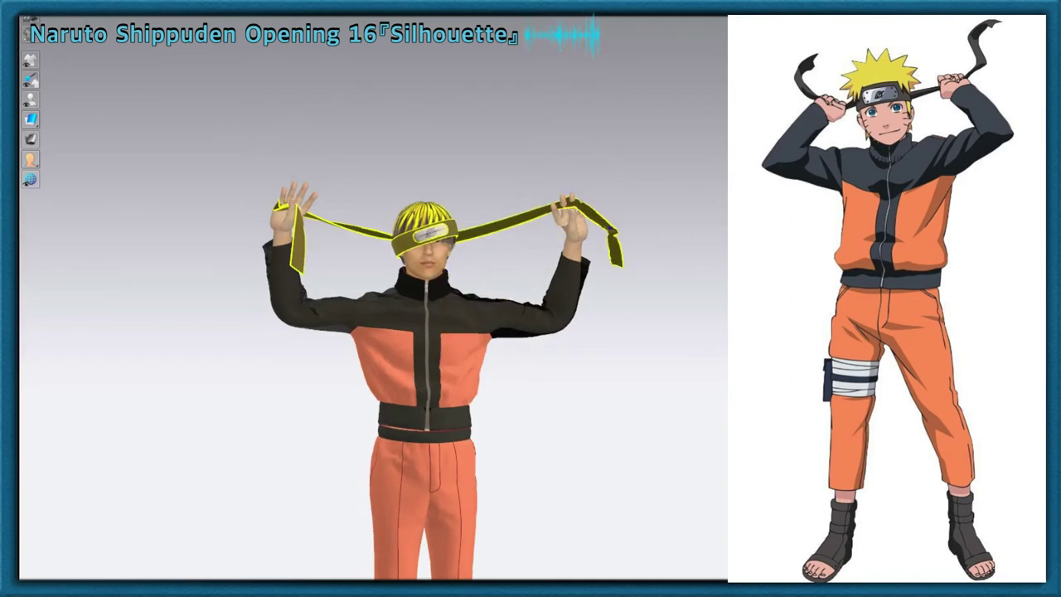
pyautogui.scroll(2, 640, 283)
pyautogui.scroll(2, 639, 282)
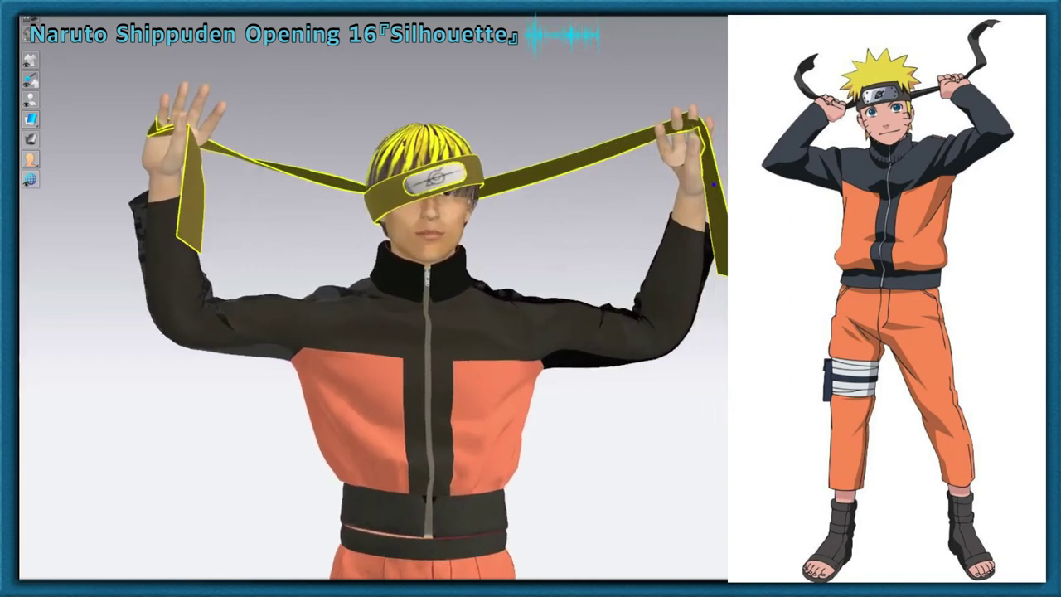
pyautogui.scroll(2, 639, 283)
pyautogui.moveTo(477, 181); pyautogui.dragTo(490, 122)
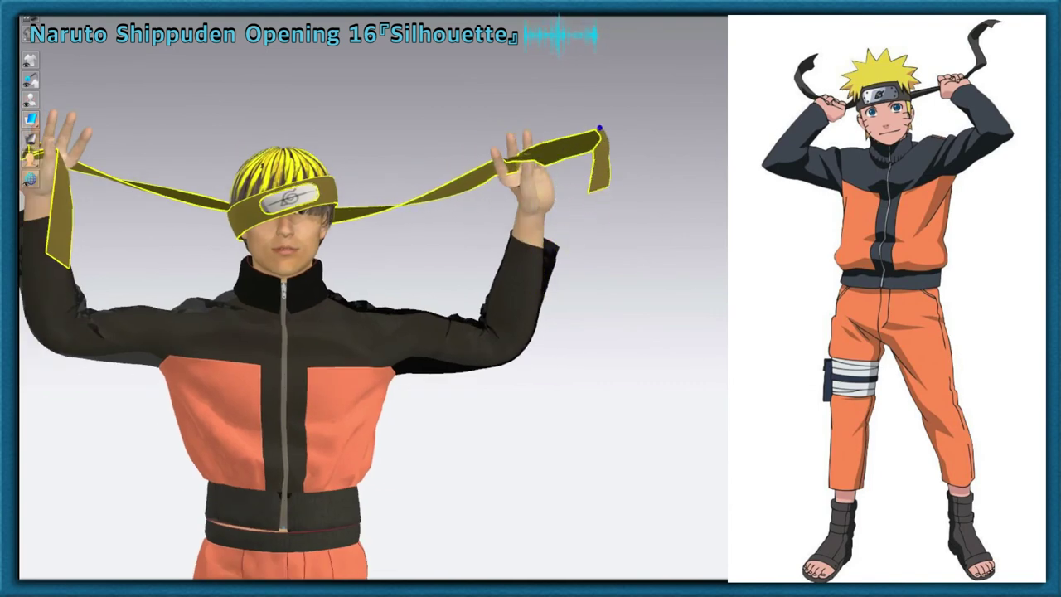
pyautogui.moveTo(606, 143); pyautogui.dragTo(515, 180)
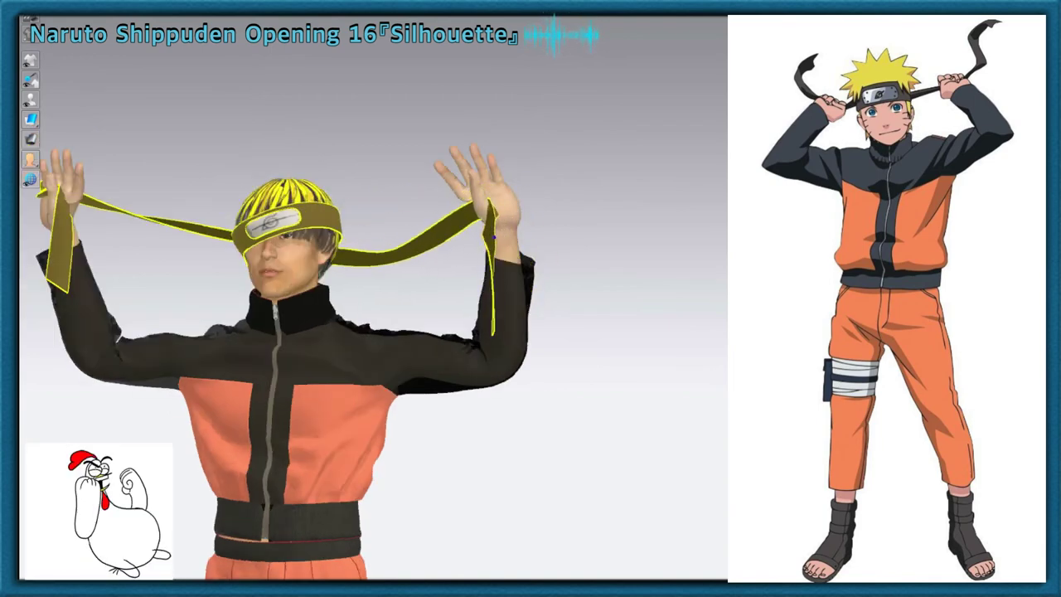
pyautogui.scroll(-3, 522, 191)
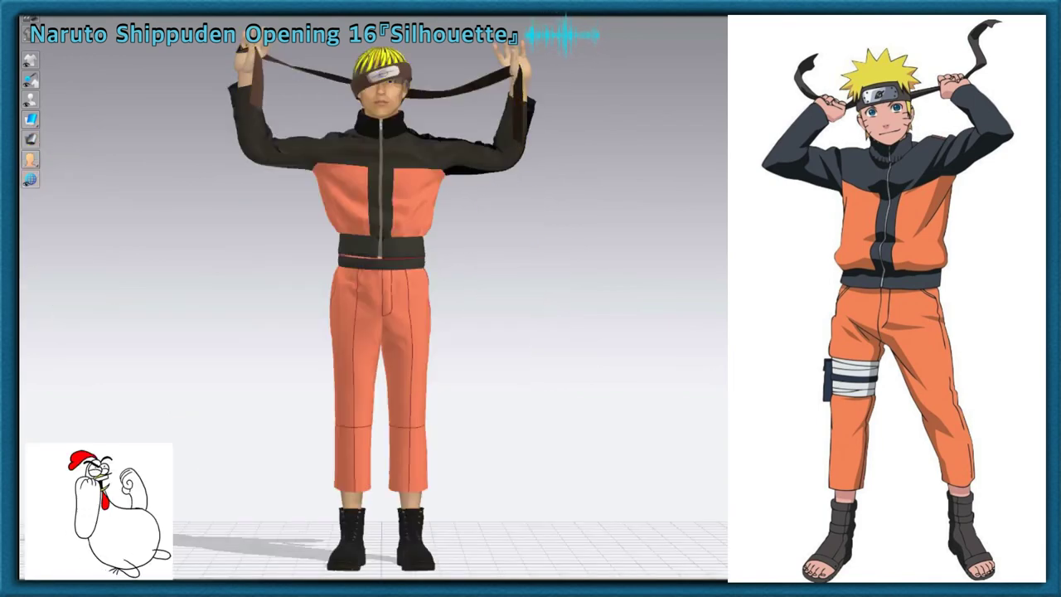